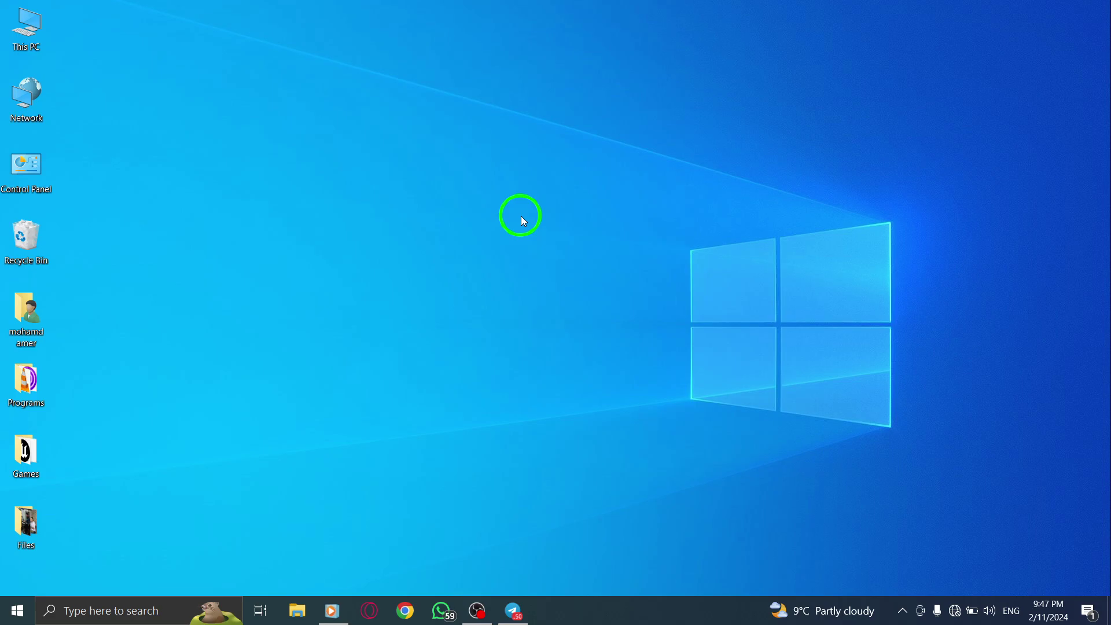
Launch Telegram from the taskbar, glance at the main menu, and expand contacts' stories.
click(516, 608)
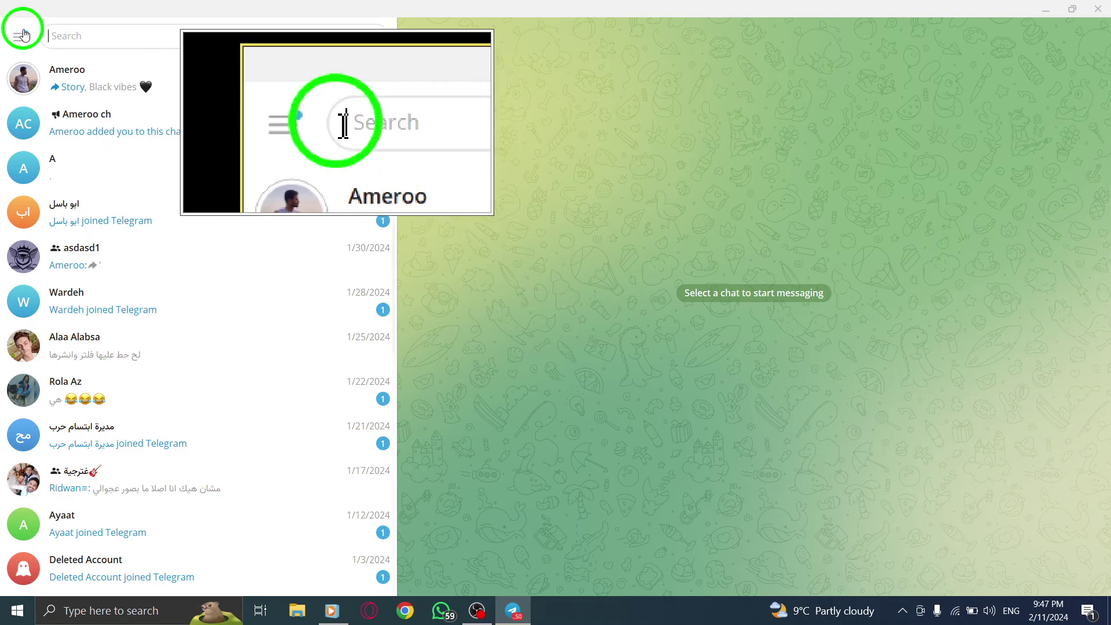
click(16, 33)
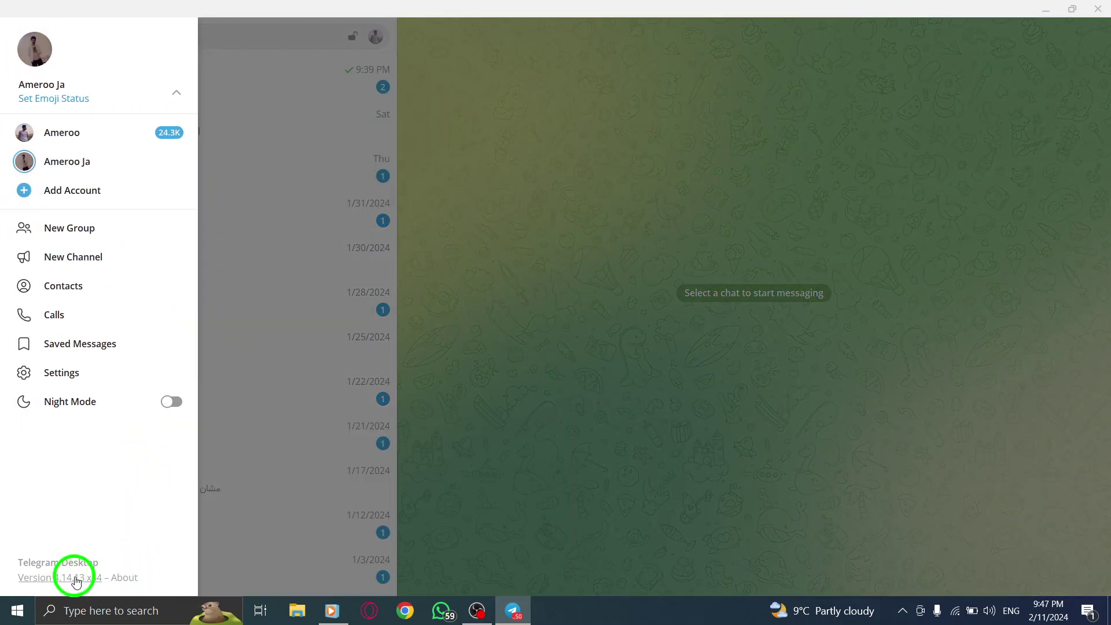
click(663, 199)
click(376, 33)
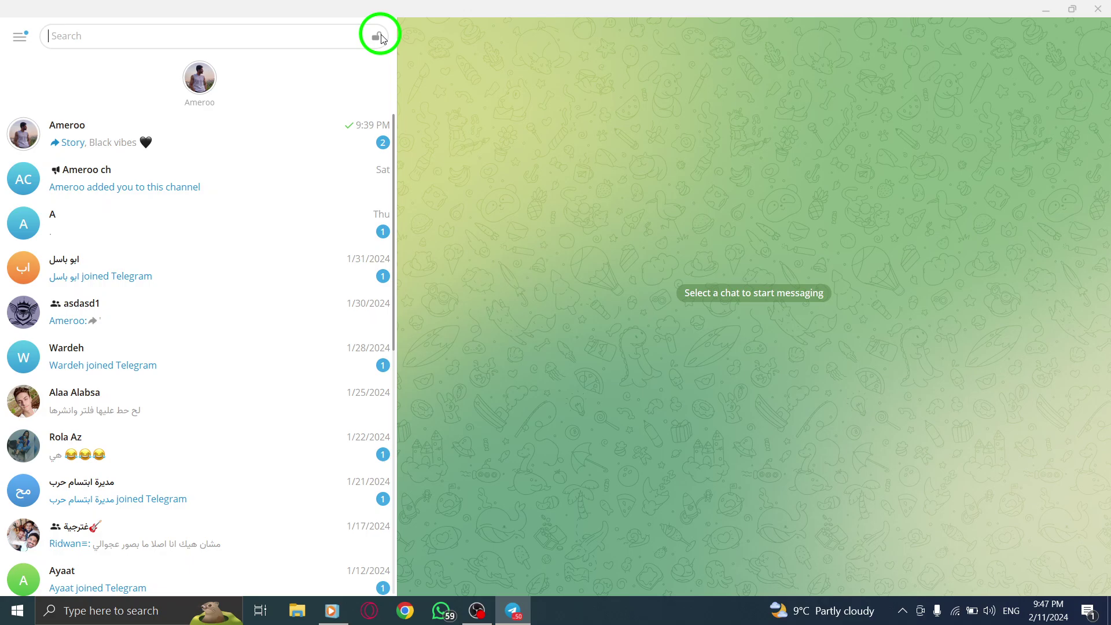
Open Ameroo's "Black vibes" story from the stories row.
click(208, 97)
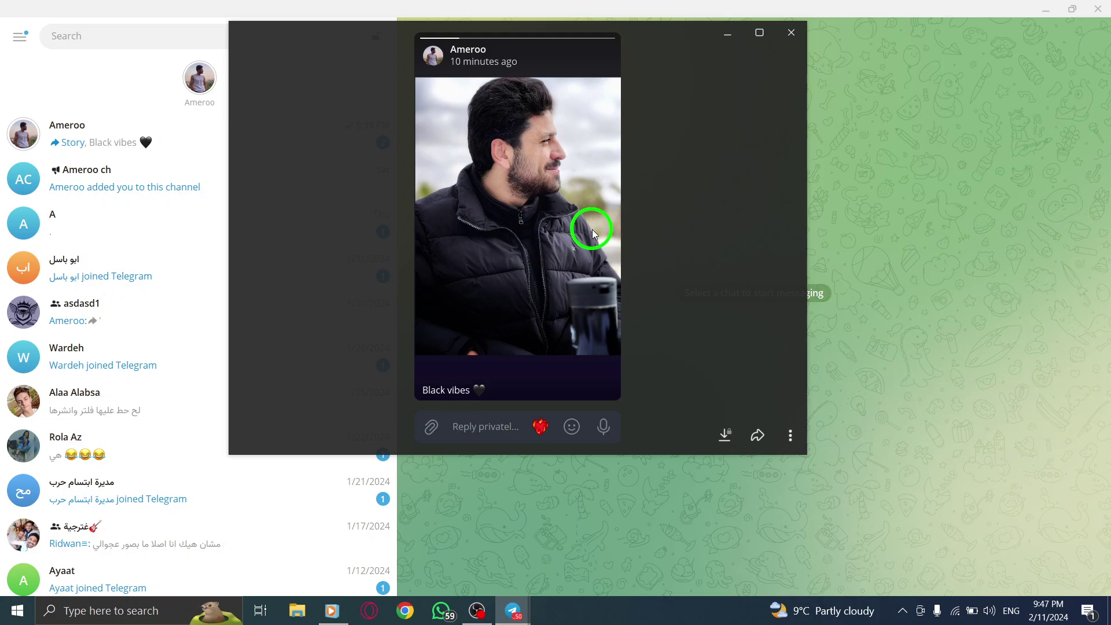
In the story's Share to dialog, keep Saved Messages selected, with Ameroo ch and A toggled off.
click(757, 437)
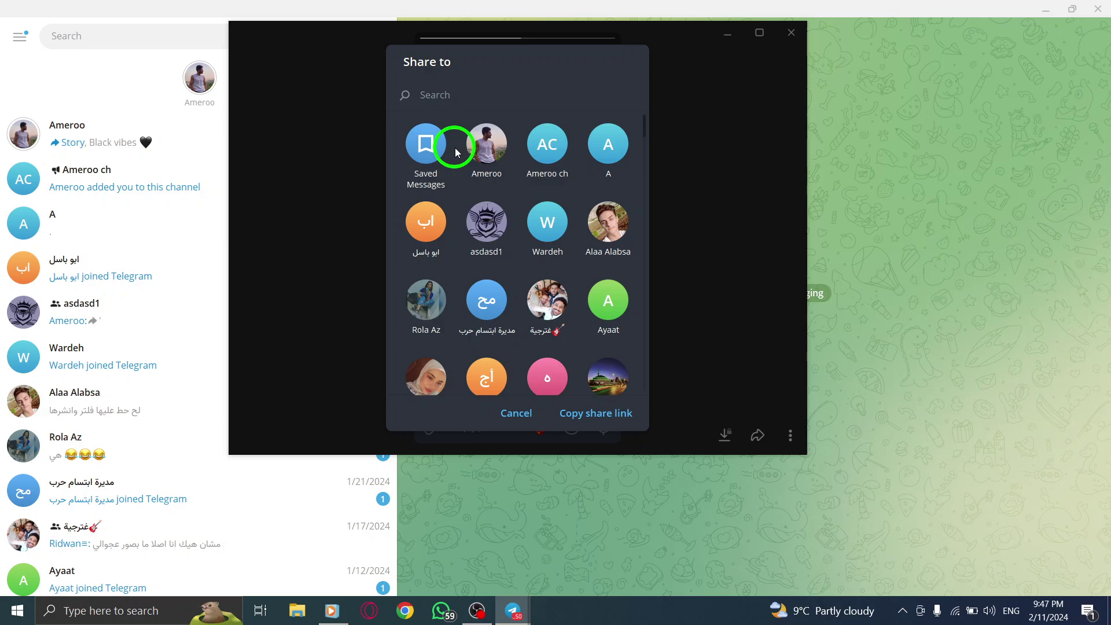
click(433, 154)
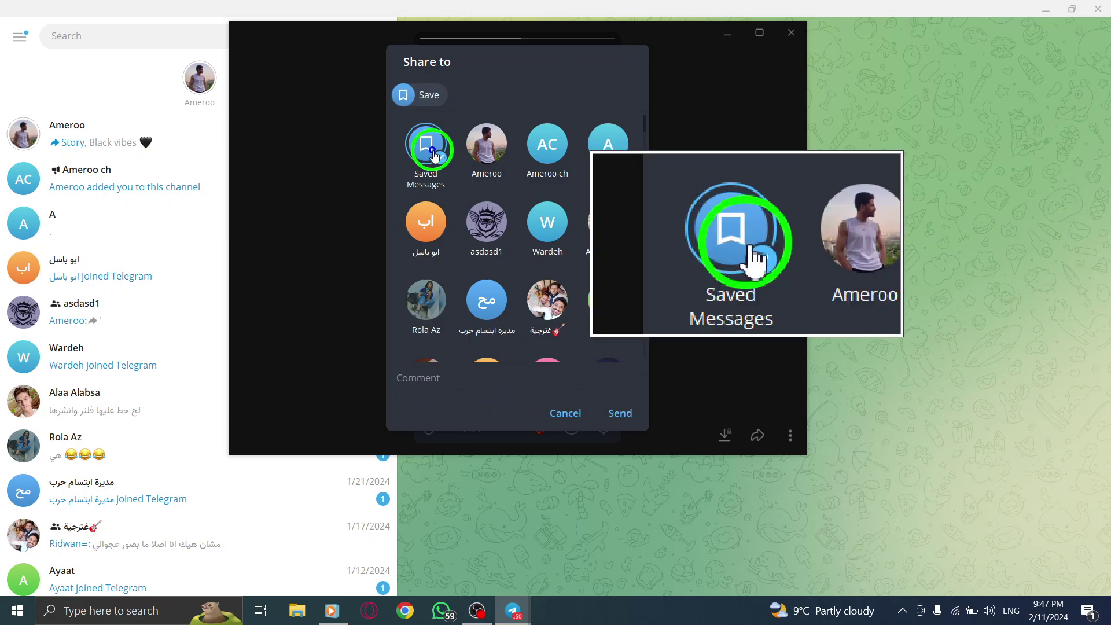
click(547, 149)
click(609, 145)
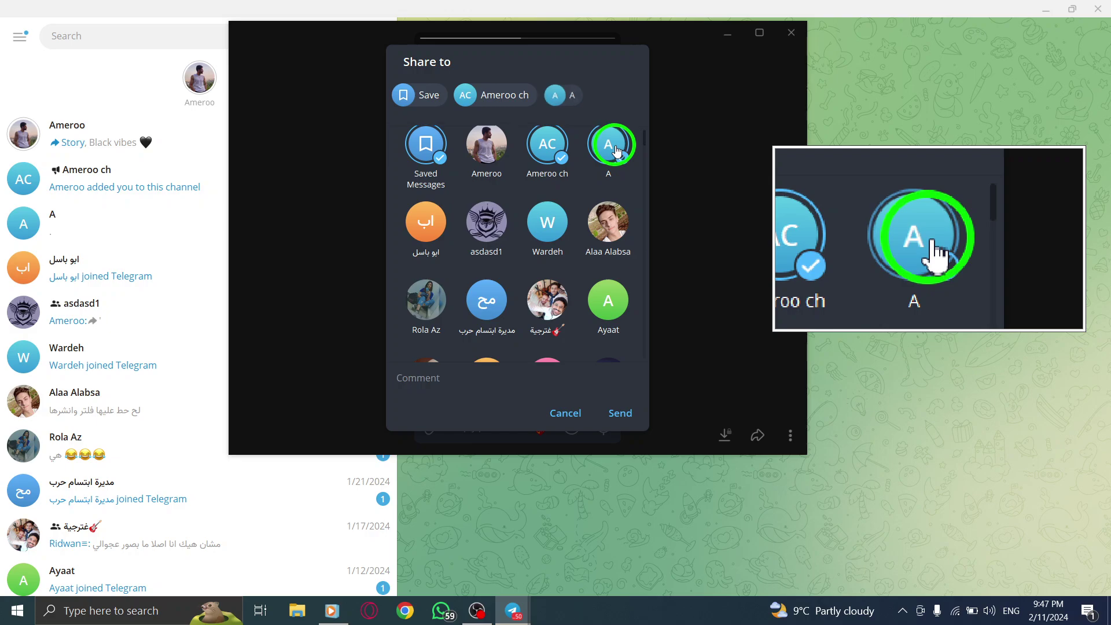
click(608, 145)
click(547, 146)
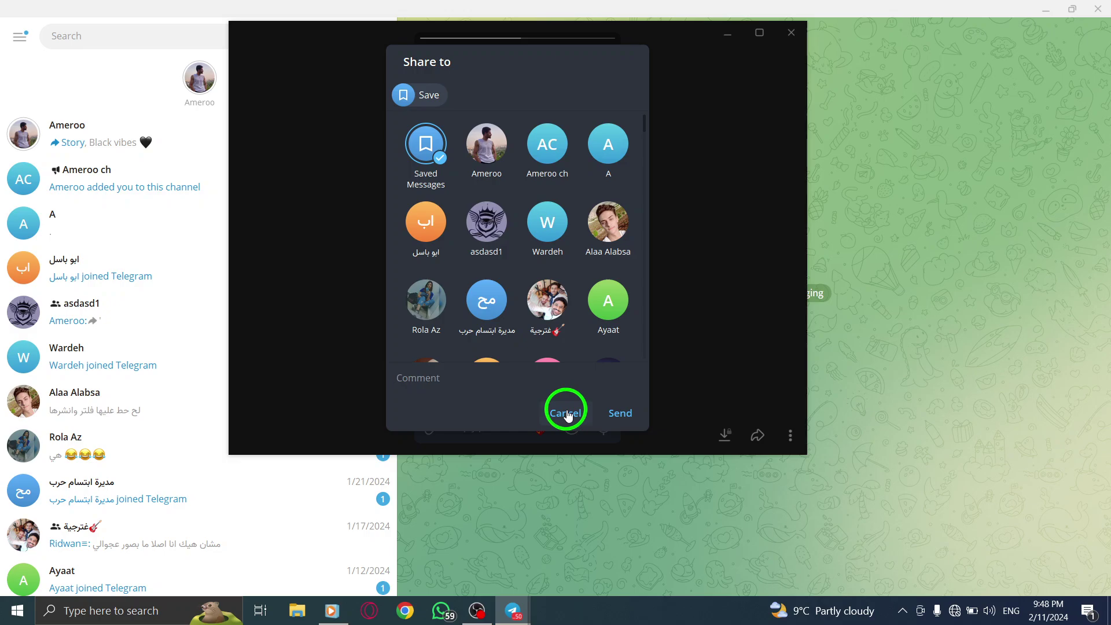
Cancel sharing, close the story viewer, minimise Telegram and refresh the desktop.
click(567, 413)
click(789, 34)
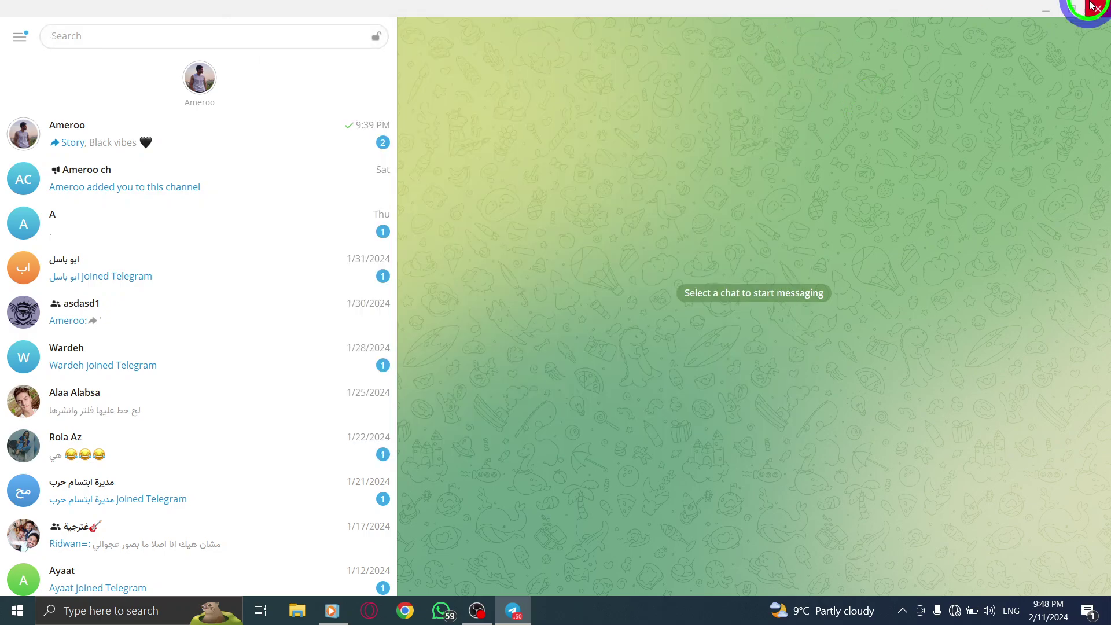
scroll(292, 182, down, 5)
scroll(293, 181, up, 5)
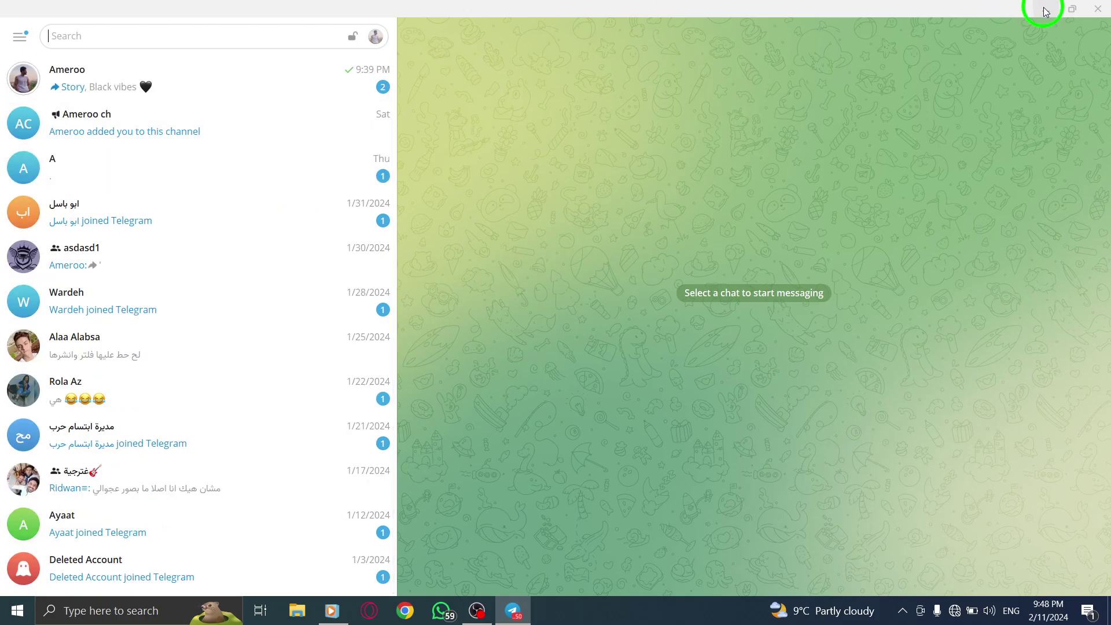
click(1045, 12)
right_click(416, 207)
click(442, 248)
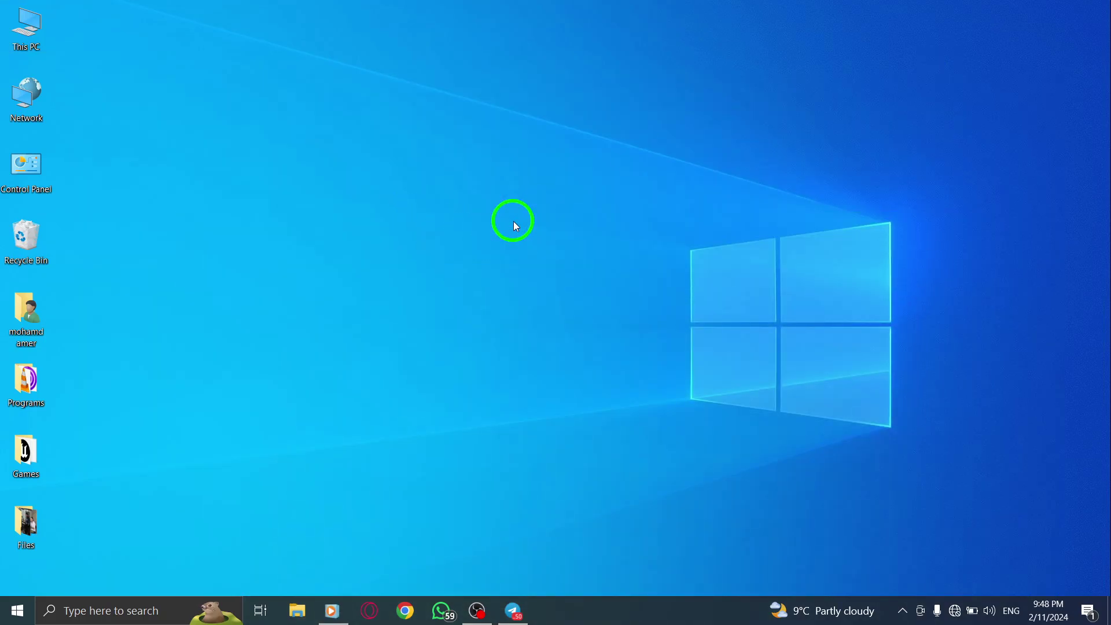